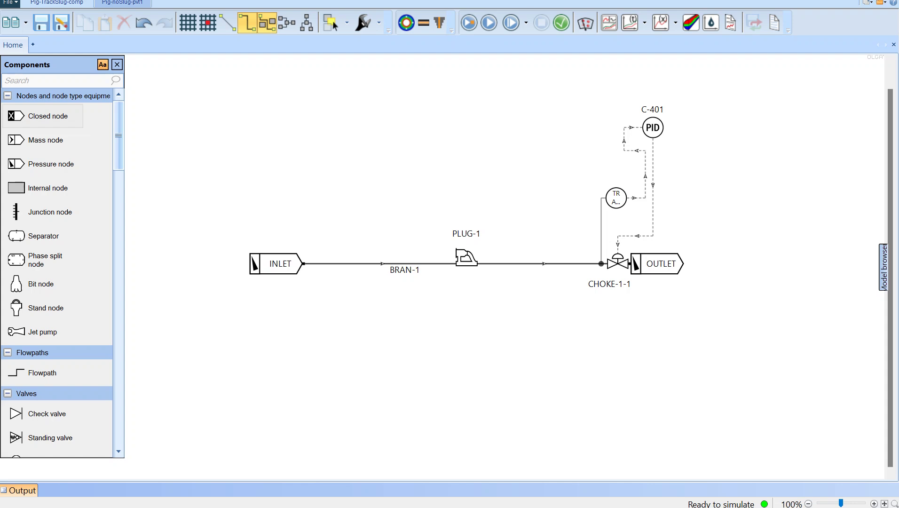
- Review the boundary conditions of the INLET and OUTLET pressure nodes, including temperature and pressure
double_click(277, 263)
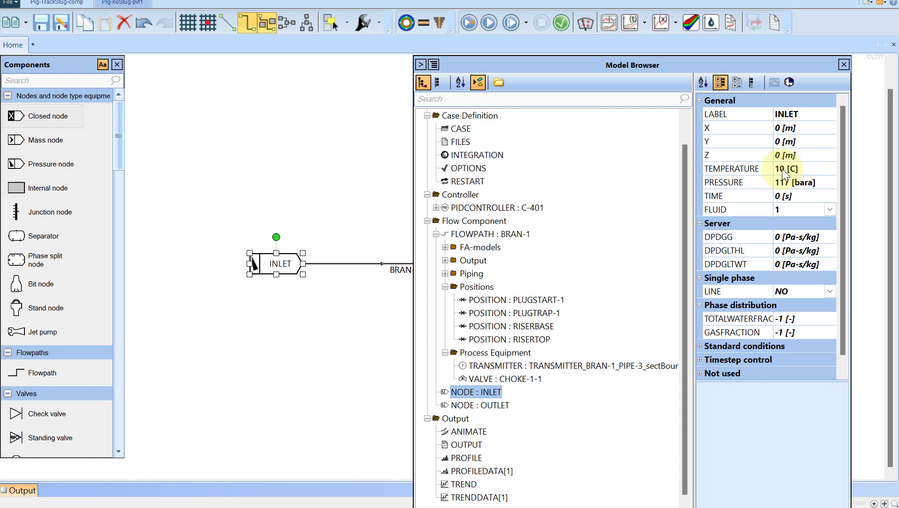
left_click(843, 64)
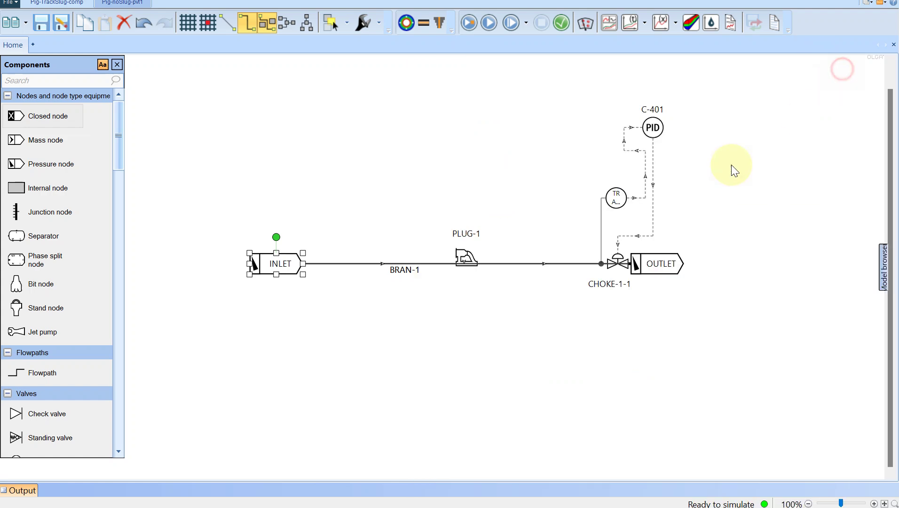
double_click(667, 258)
left_click(781, 188)
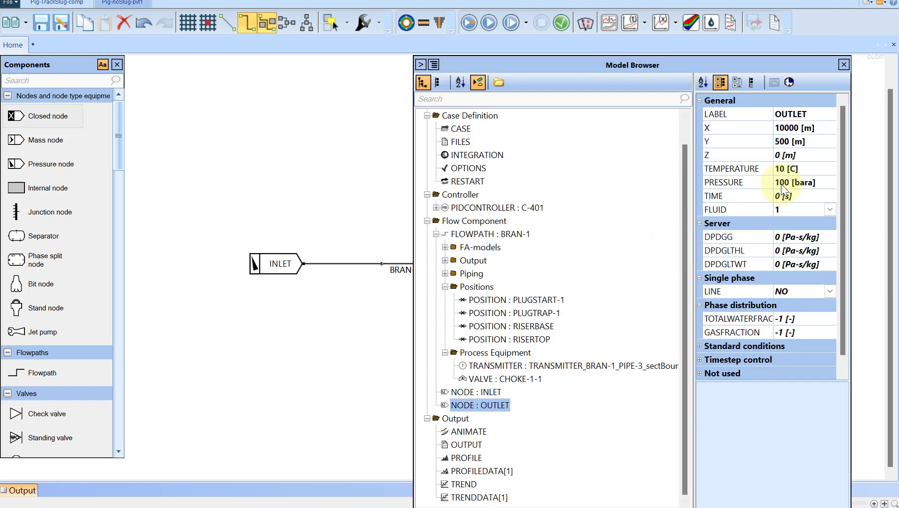
left_click(785, 171)
left_click(843, 65)
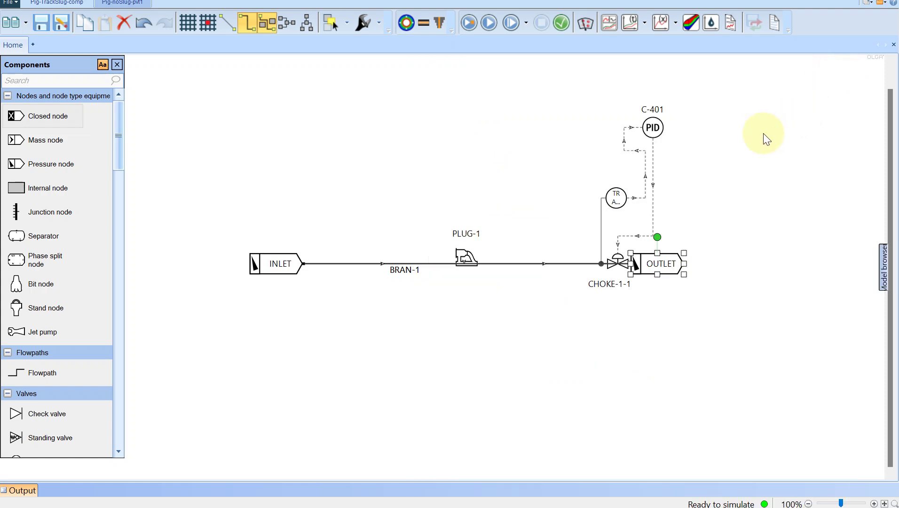
- Inspect the pipe table and elevation profile of flowpath BRAN-1, and return to the network diagram
double_click(350, 263)
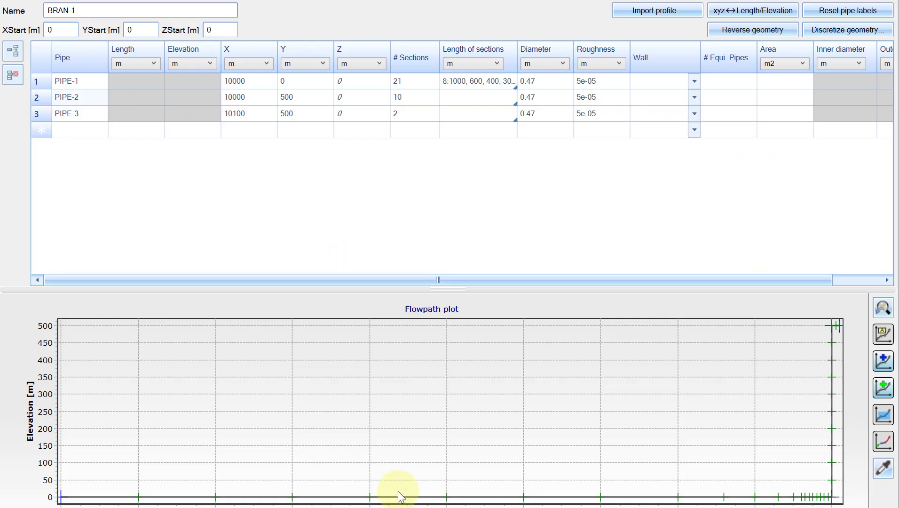
left_click_drag(400, 505, 382, 500)
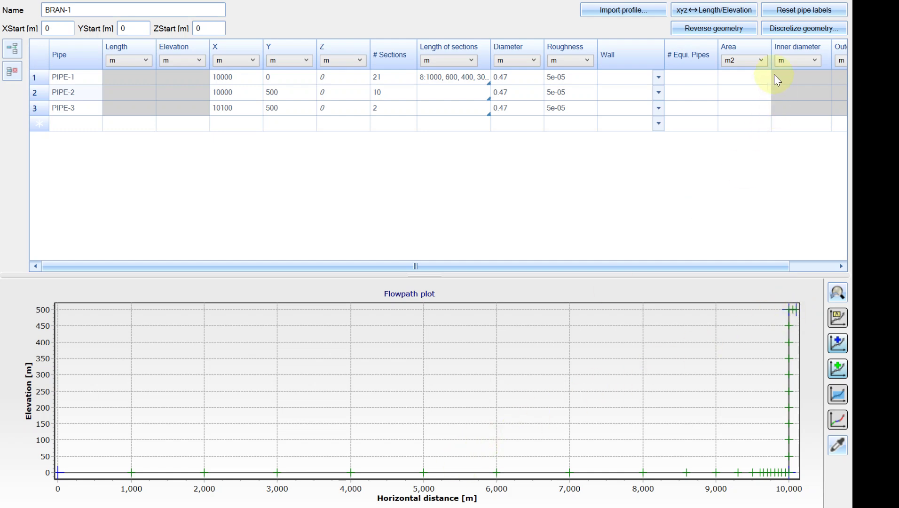
key("alt+Tab")
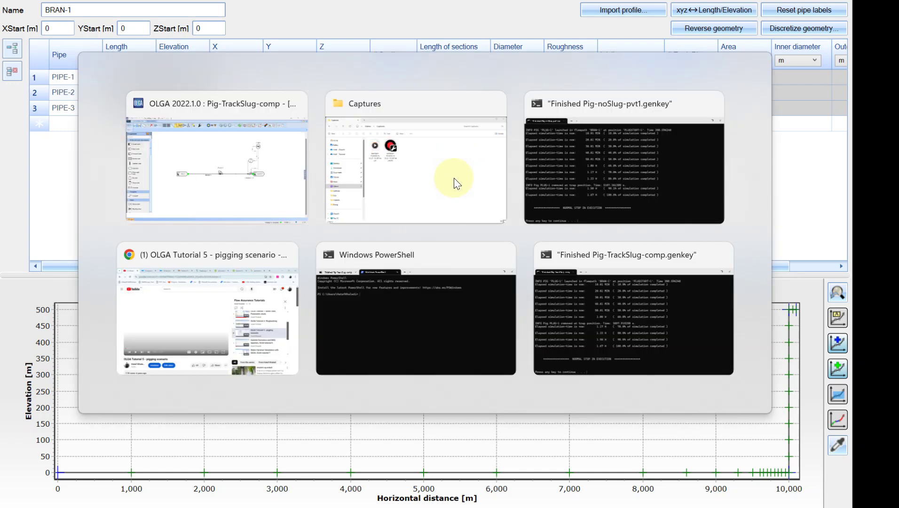
left_click(11, 115)
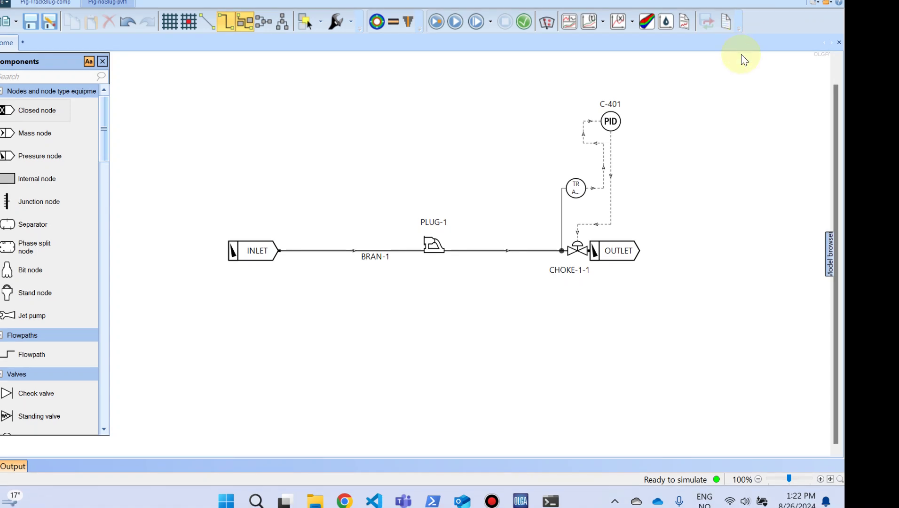
- Check the properties of pig PLUG-1 and the pipe and section of its PLUGSTART-1 and PLUGTRAP-1 positions
left_click(436, 243)
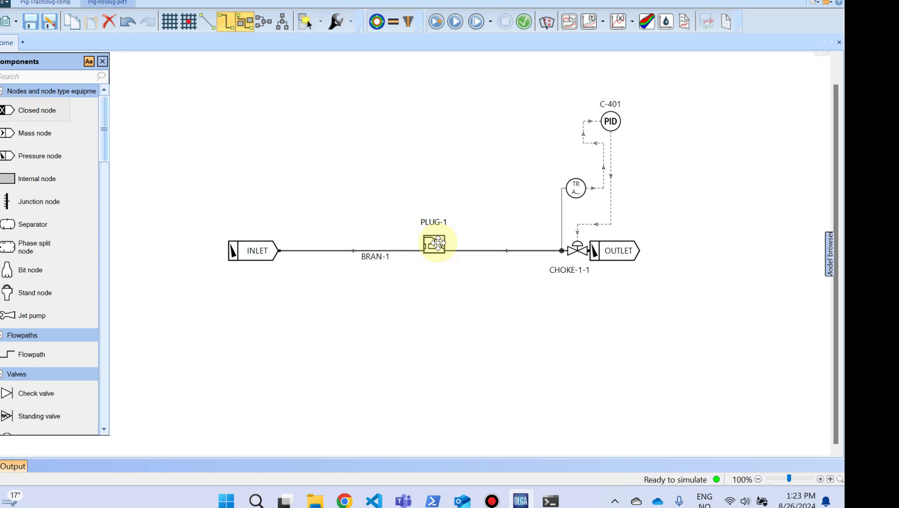
double_click(438, 243)
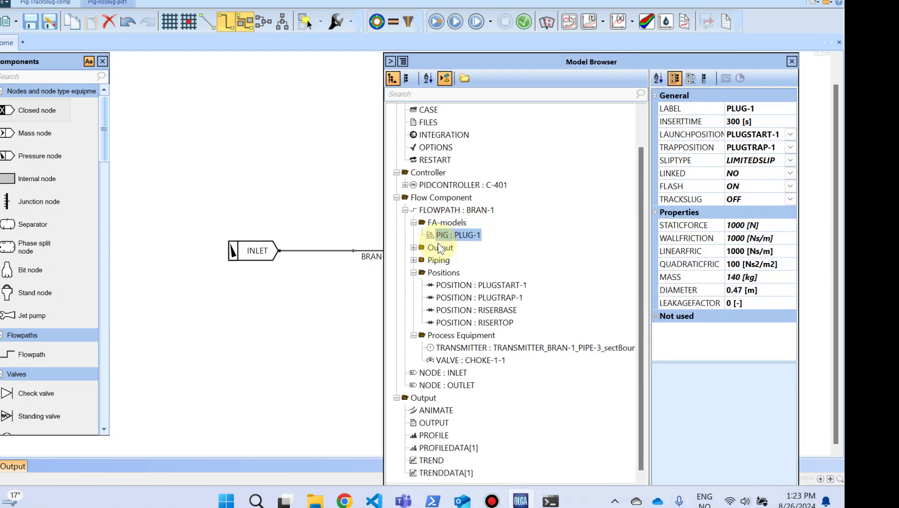
left_click(449, 285)
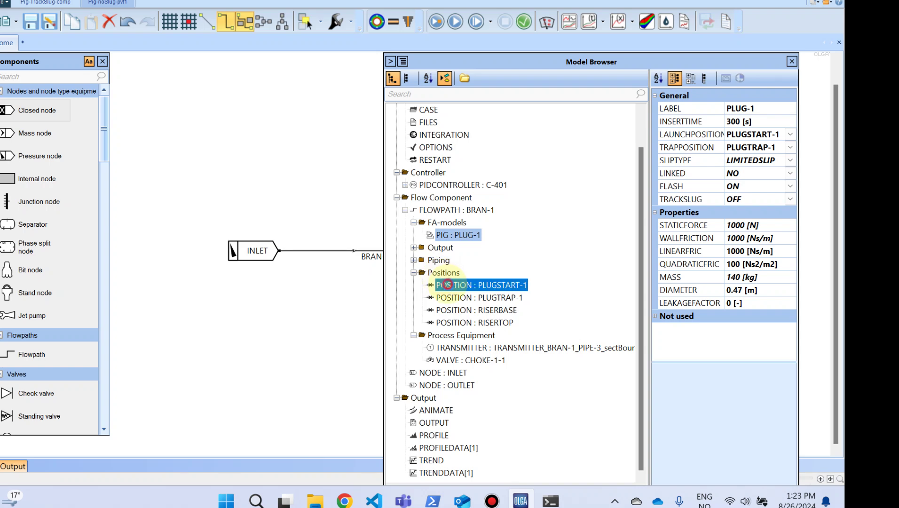
left_click(457, 298)
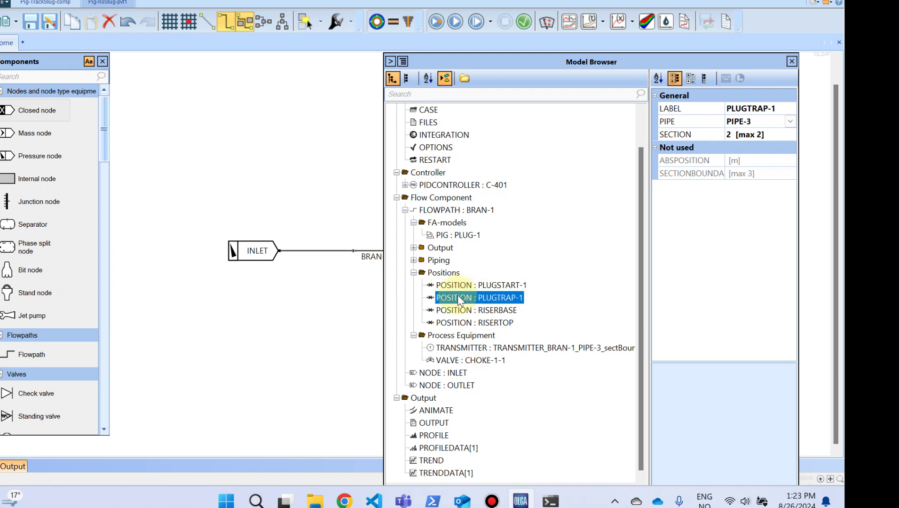
left_click(457, 290)
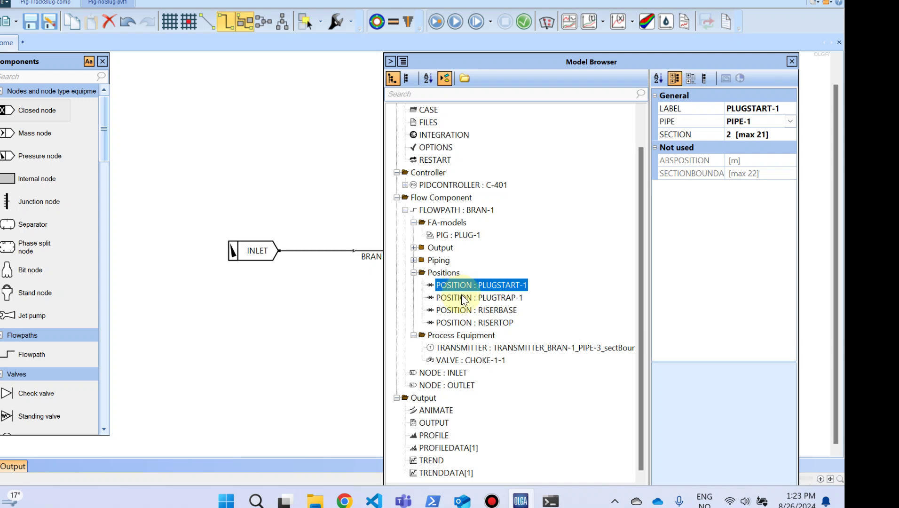
left_click(463, 299)
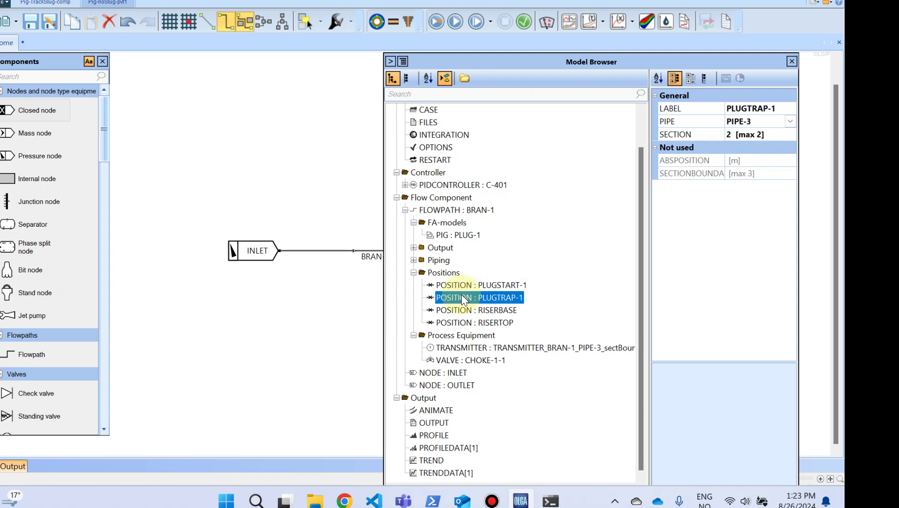
left_click(791, 62)
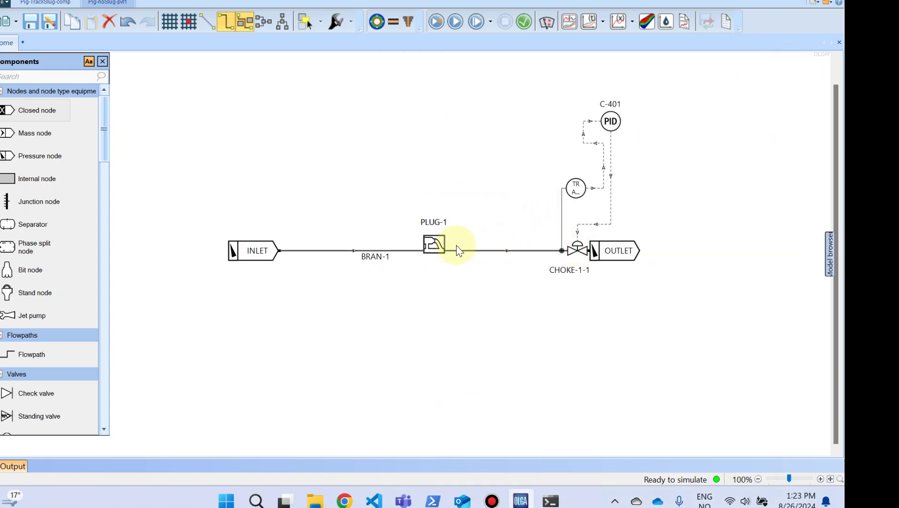
- Reopen the properties of pig PLUG-1 to examine its insertion, slip, tracking and friction settings
double_click(434, 245)
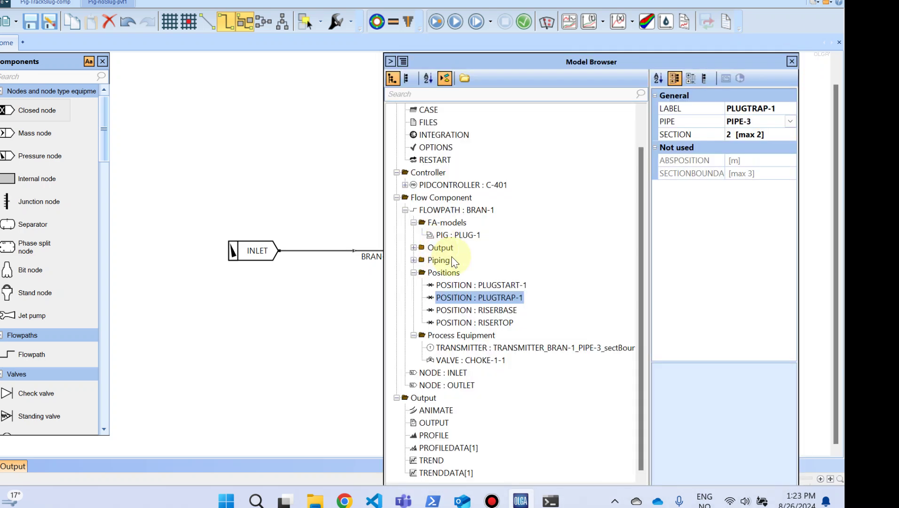
left_click(455, 237)
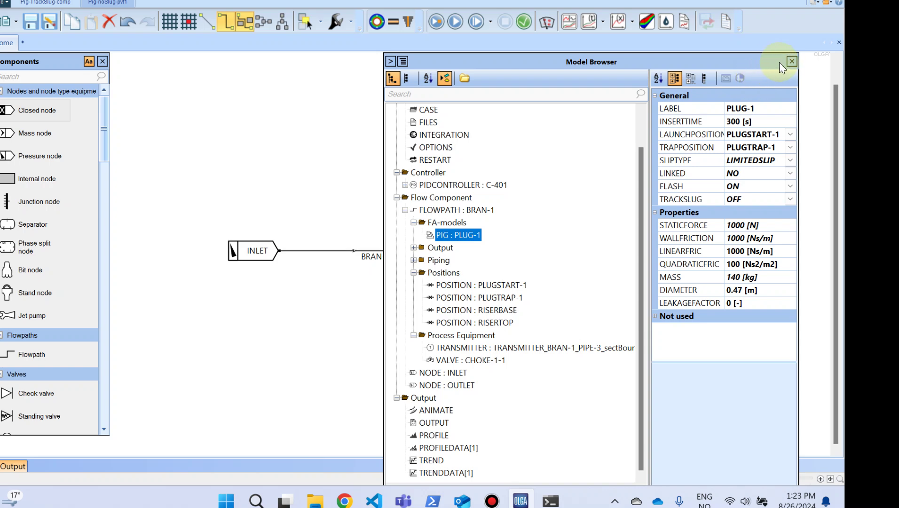
left_click(791, 61)
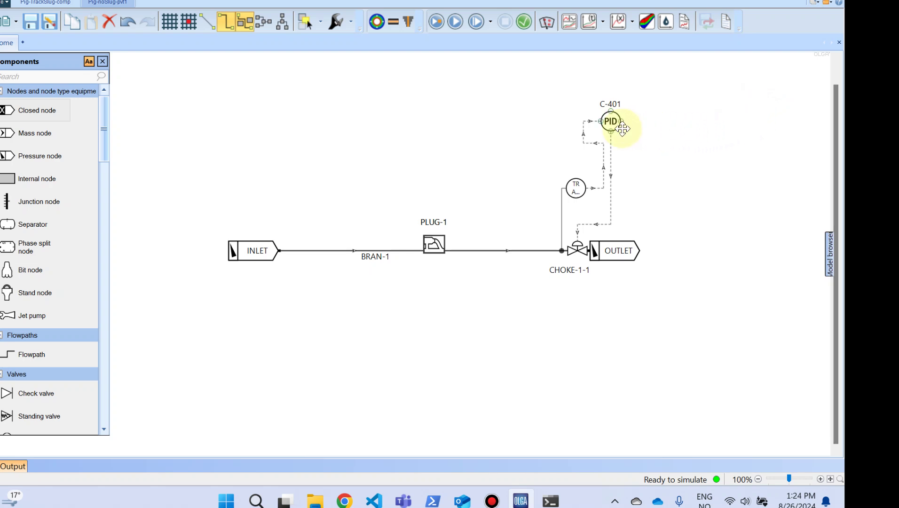
- Examine the measured variable and location of the transmitter feeding controller C-401, keeping the control loop visible beside its properties
left_click(573, 186)
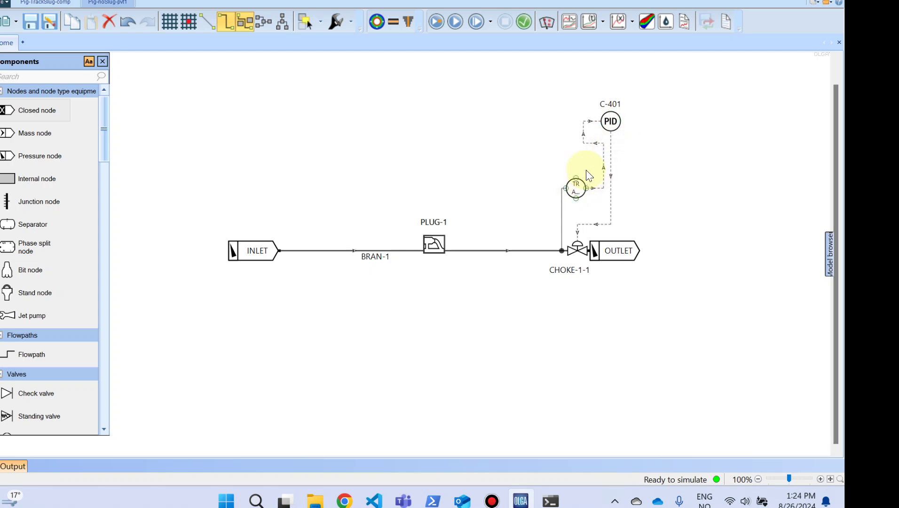
left_click(603, 116)
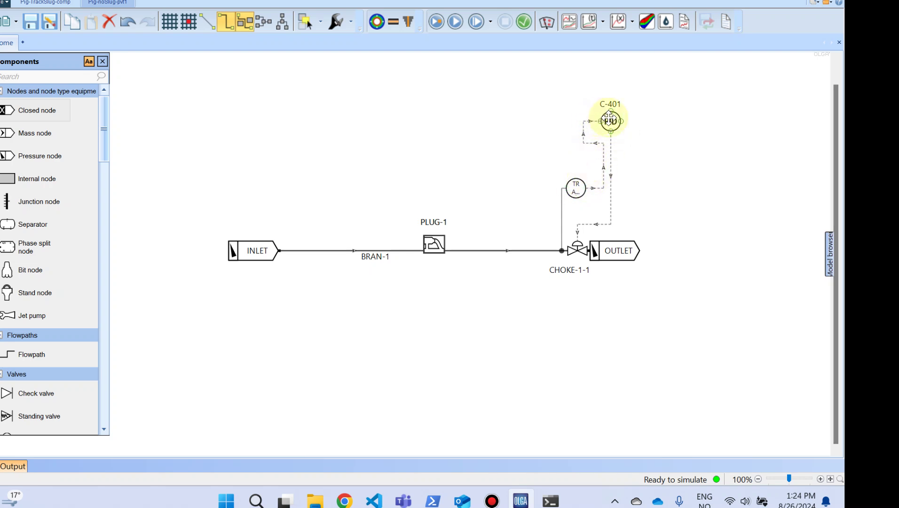
left_click(624, 144)
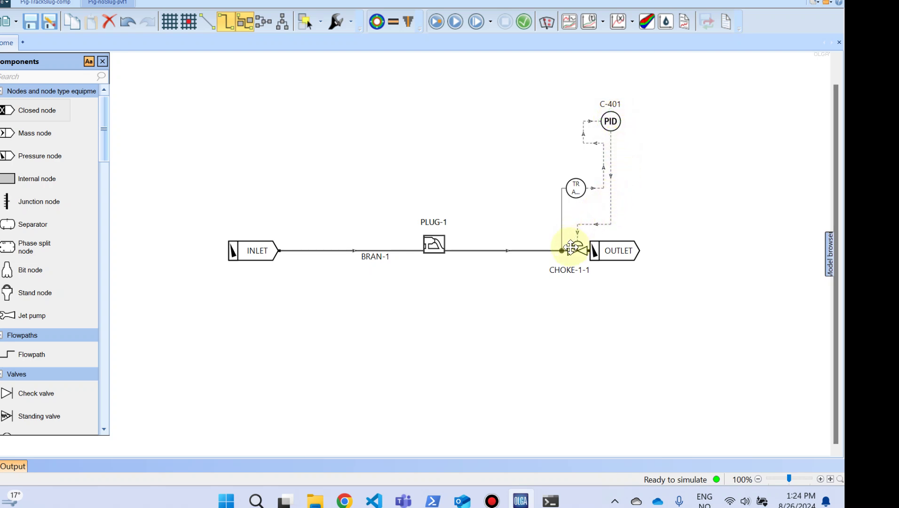
left_click(571, 190)
double_click(571, 190)
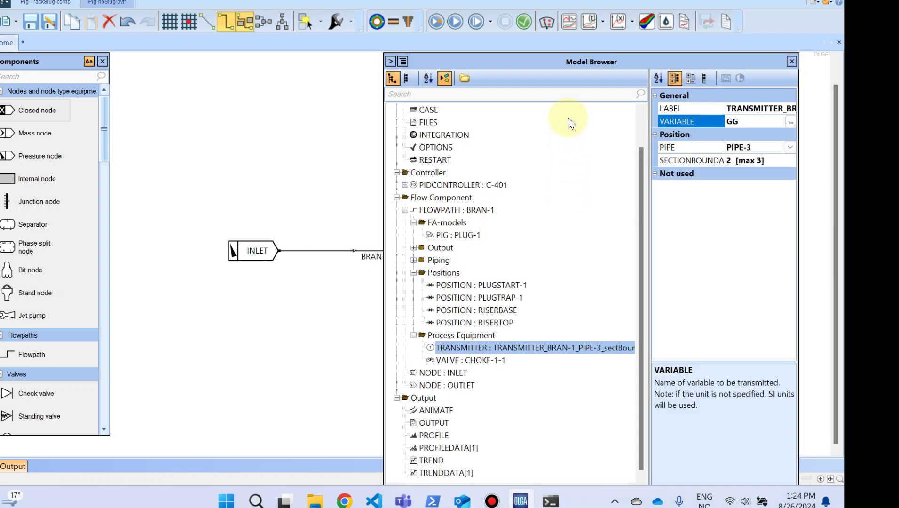
left_click_drag(596, 58, 631, 23)
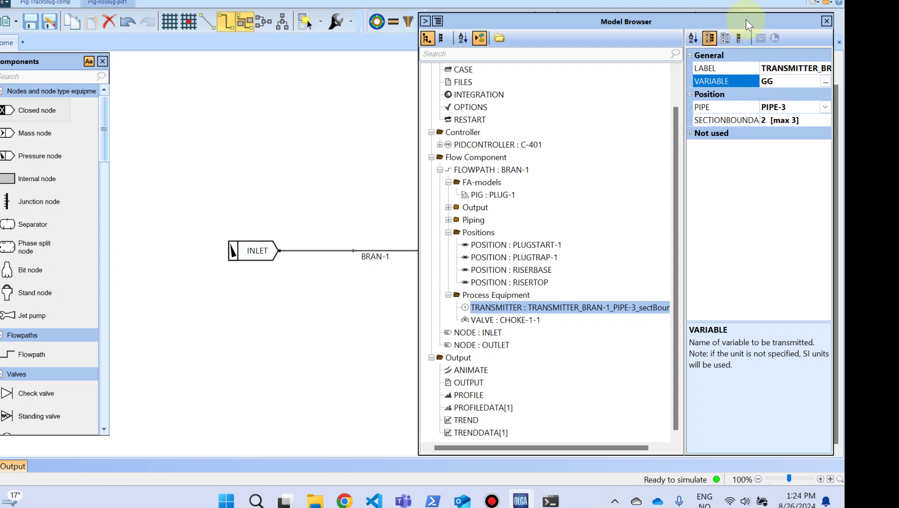
left_click_drag(746, 19, 343, 36)
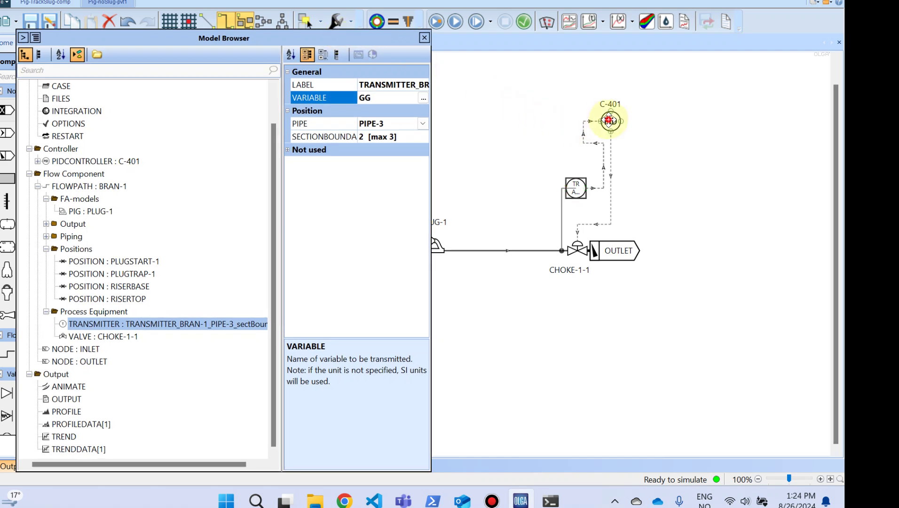
- Review the parameters of PID controller C-401 and read the PID algorithm in the help's model description
left_click(610, 121)
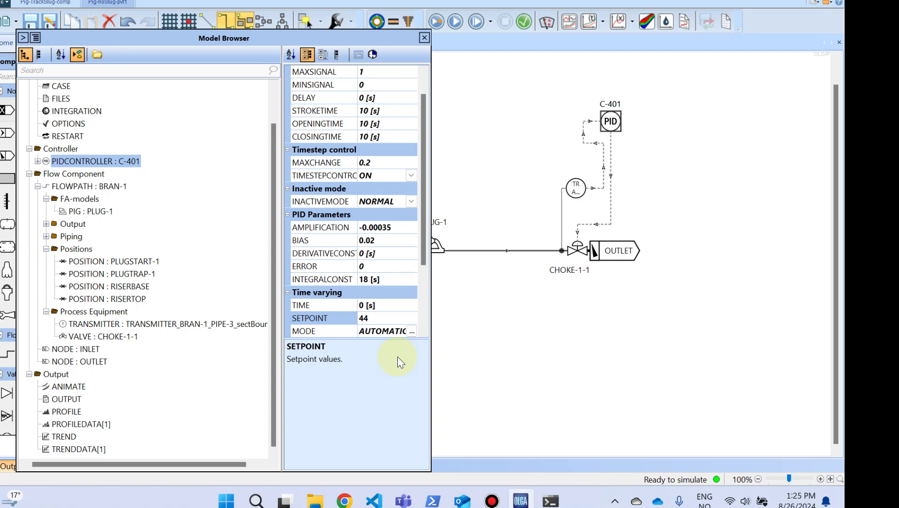
key("F1")
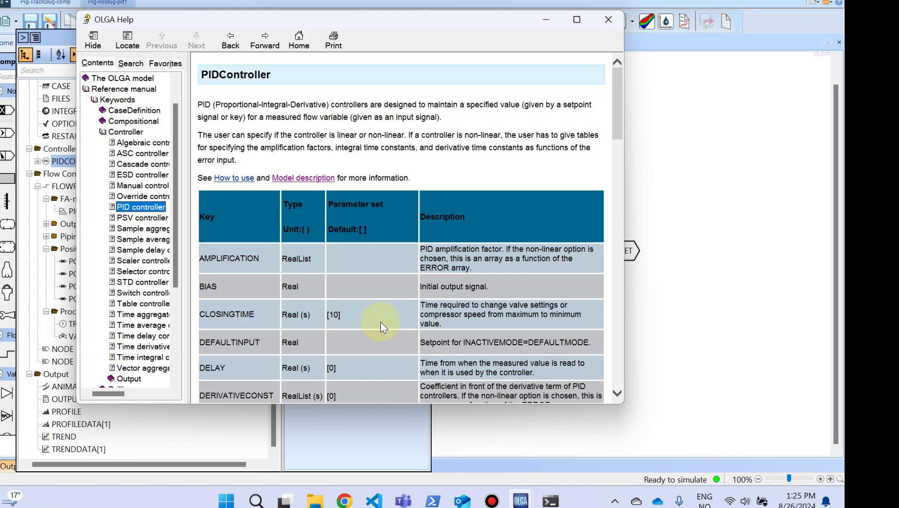
left_click(312, 180)
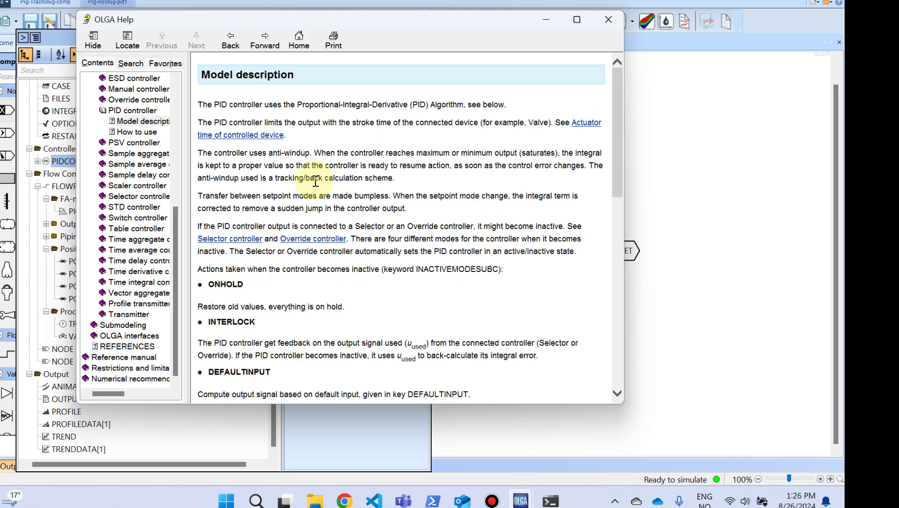
scroll(351, 245, "down", 3)
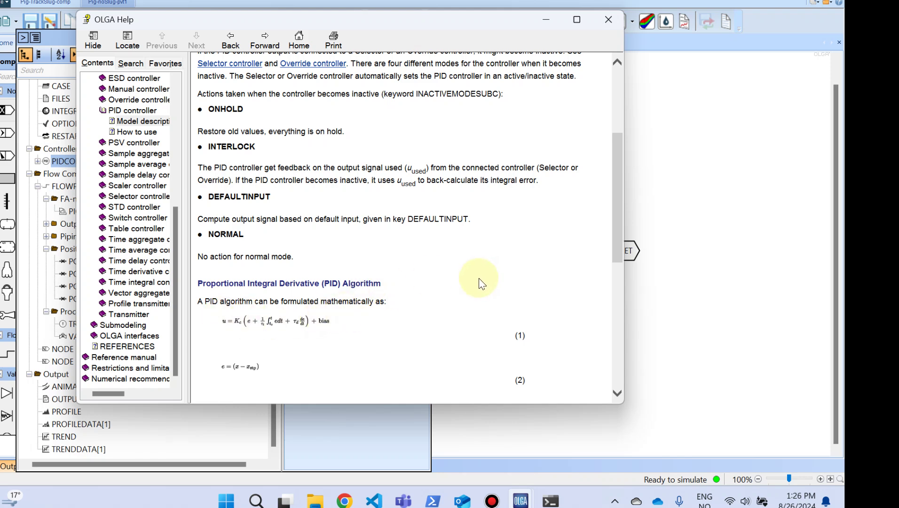
scroll(480, 282, "down", 10)
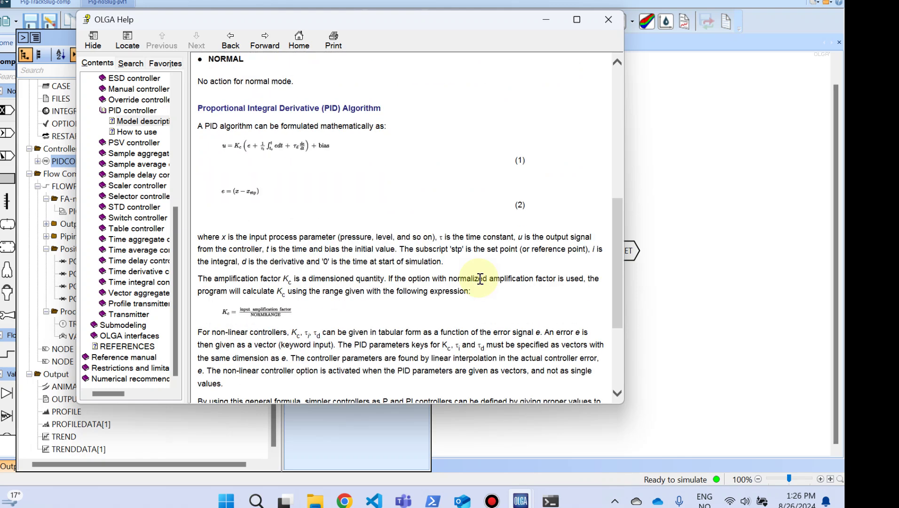
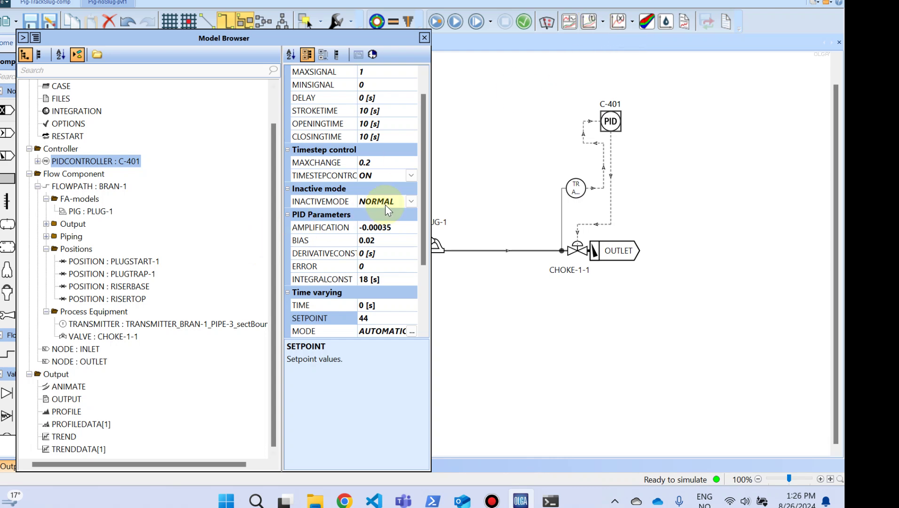
- Review the TREND plotting interval and list the output variables selected in TRENDDATA[1], keeping the selection unchanged
left_click_drag(218, 41, 431, 24)
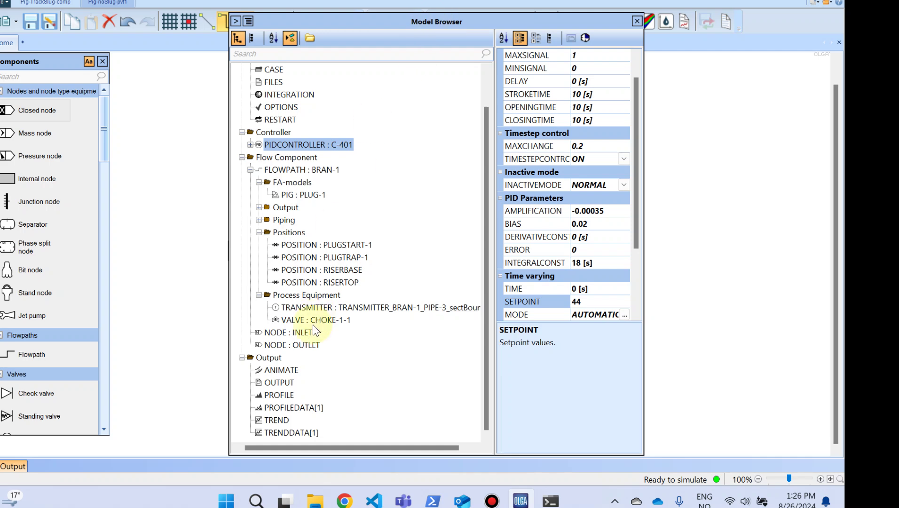
left_click(282, 408)
left_click(281, 420)
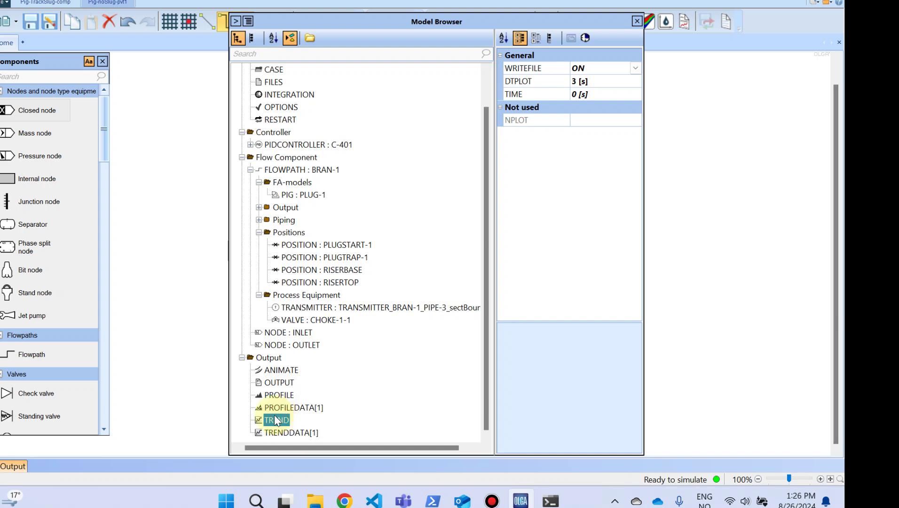
left_click(294, 432)
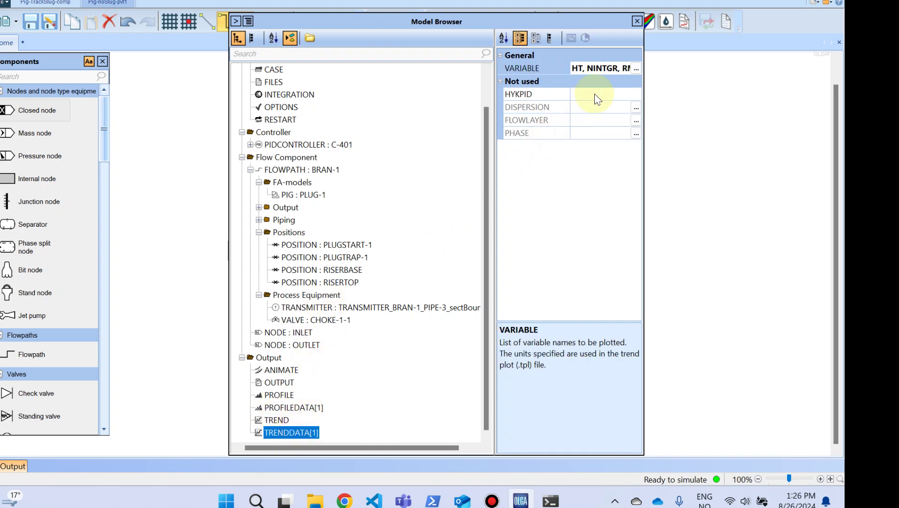
left_click(632, 69)
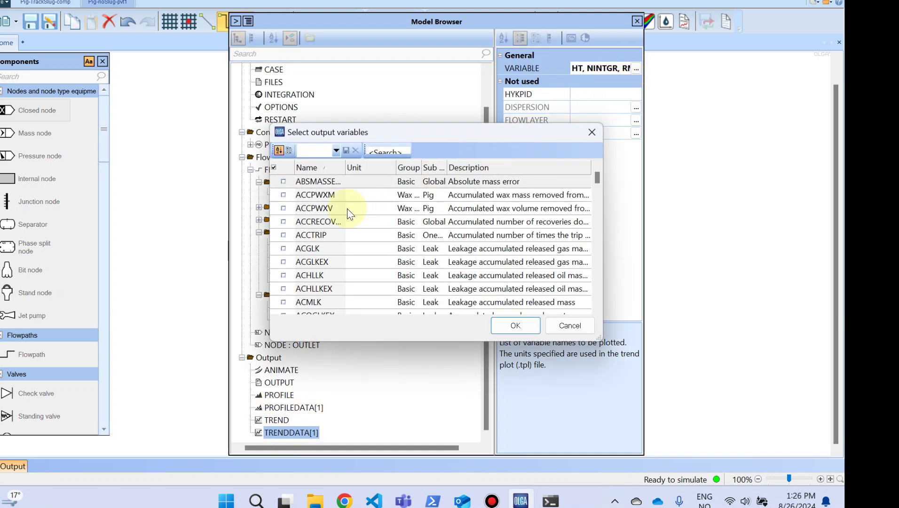
left_click(284, 167)
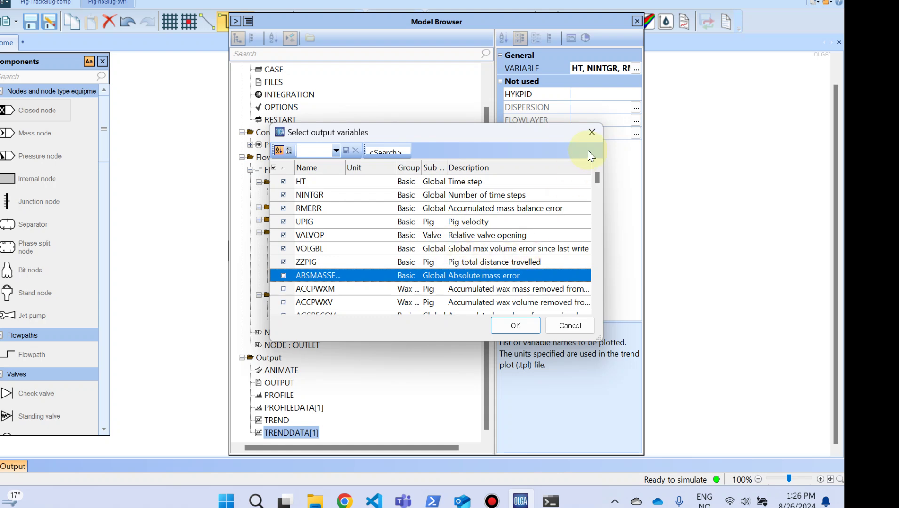
left_click(590, 133)
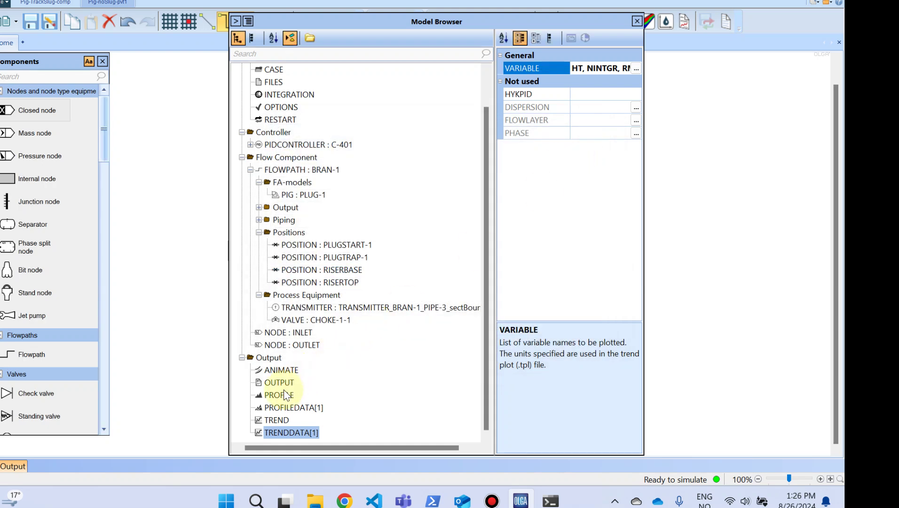
left_click(636, 23)
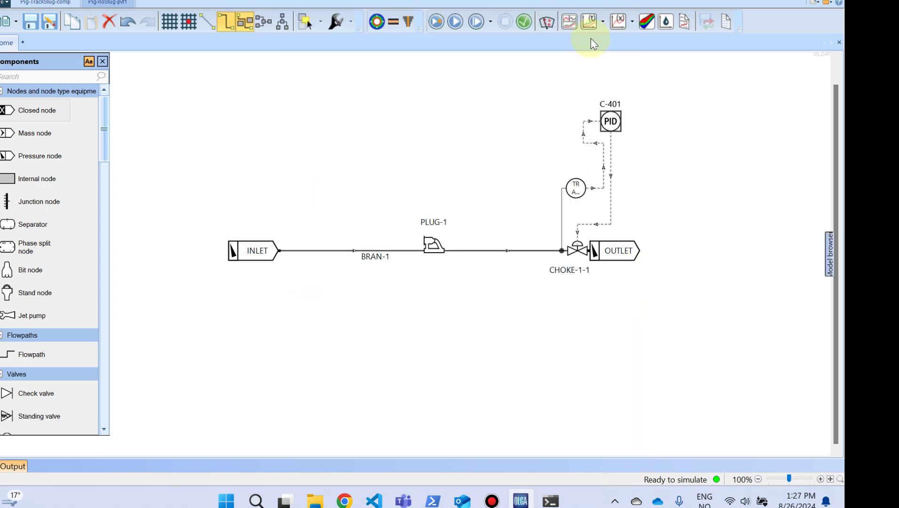
- Run the Pig-noSlug-pvt1 case as a batch simulation and minimize its console window
left_click(434, 26)
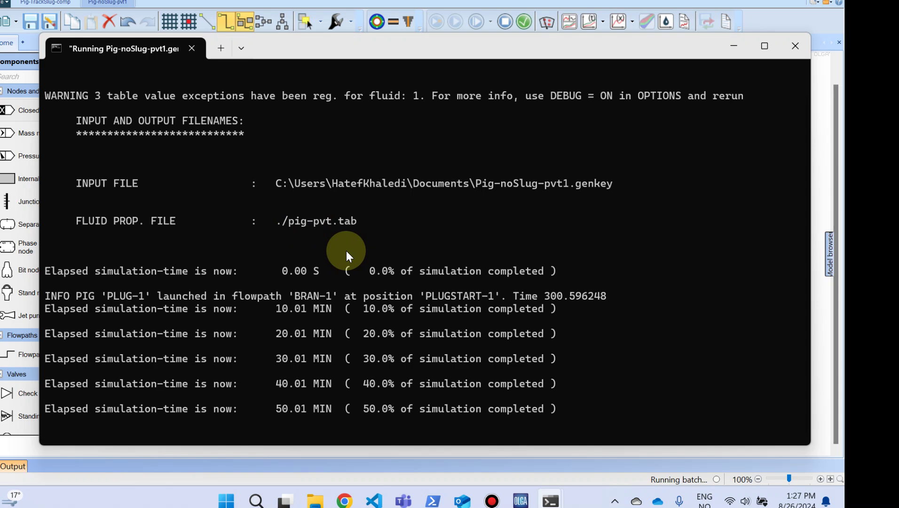
left_click(733, 47)
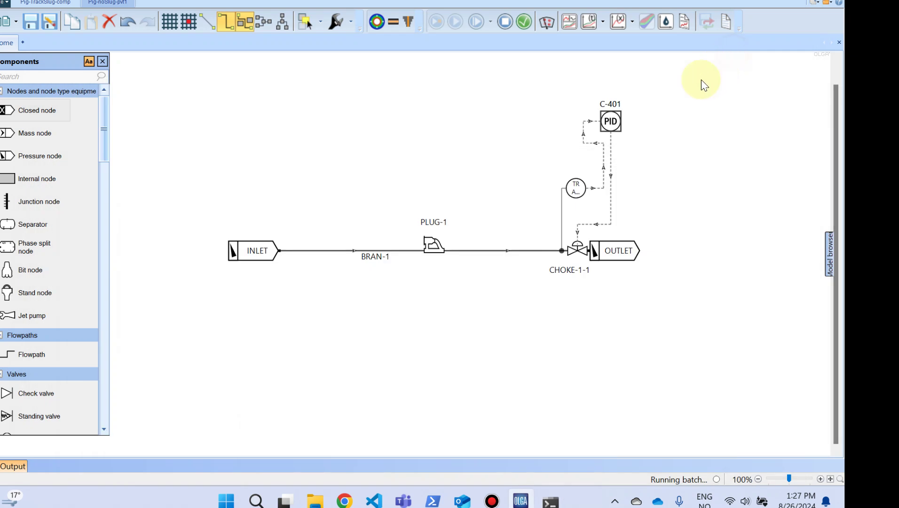
- Check which PVT file the case uses in the FILES properties of the case definition
left_click(829, 258)
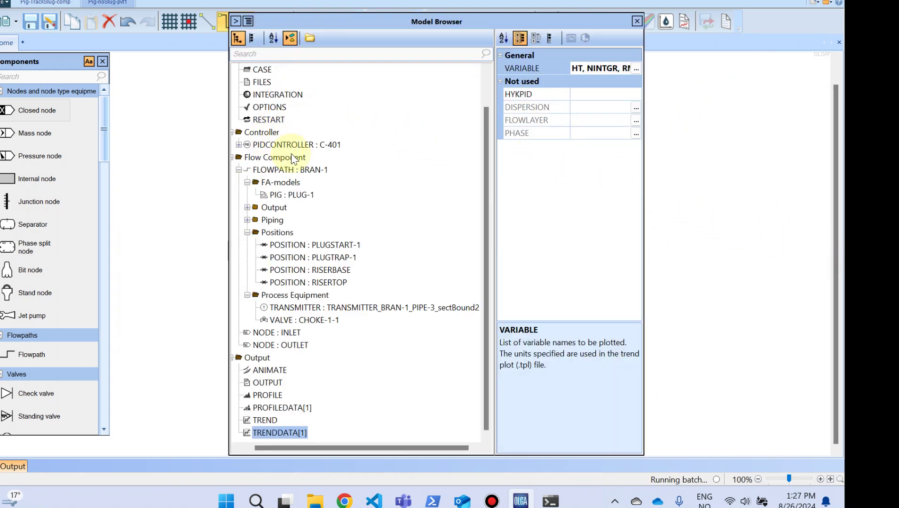
scroll(290, 154, "up", 1)
left_click(269, 120)
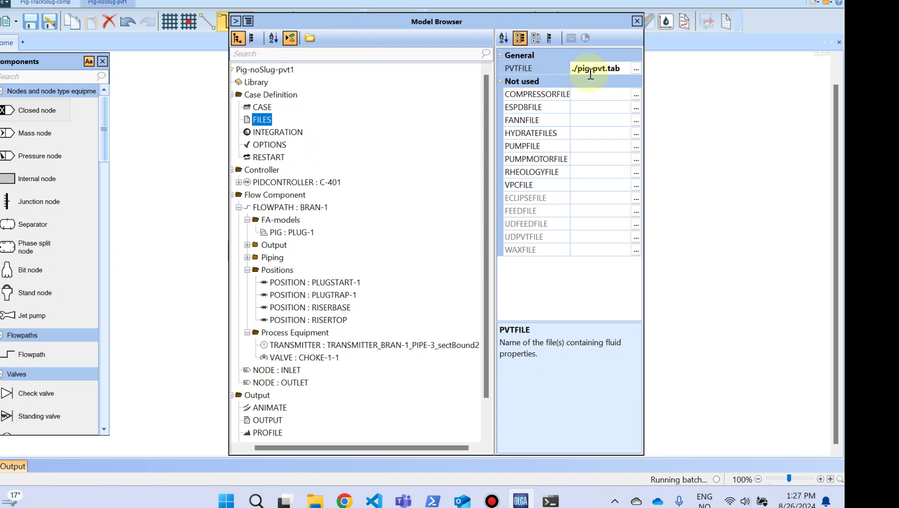
left_click(636, 21)
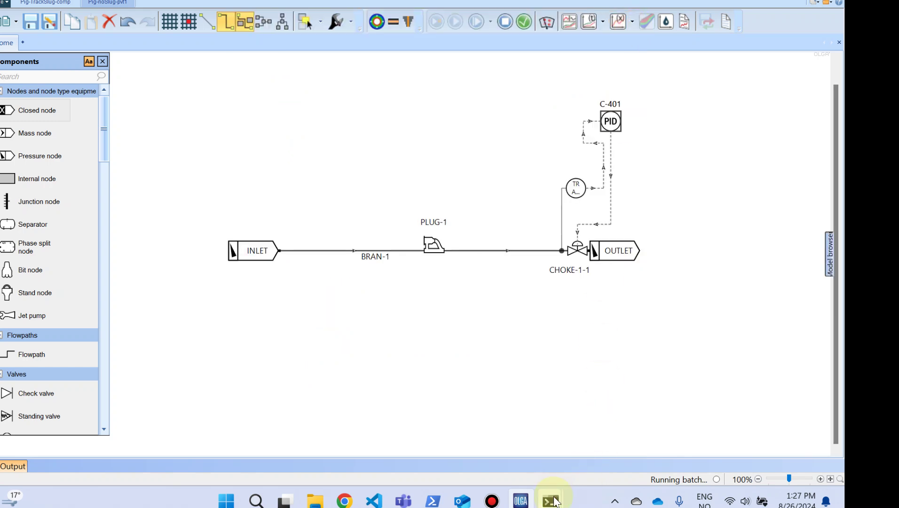
- Check the progress of the batch run in its console window, then minimize the window again
mouse_move(554, 501)
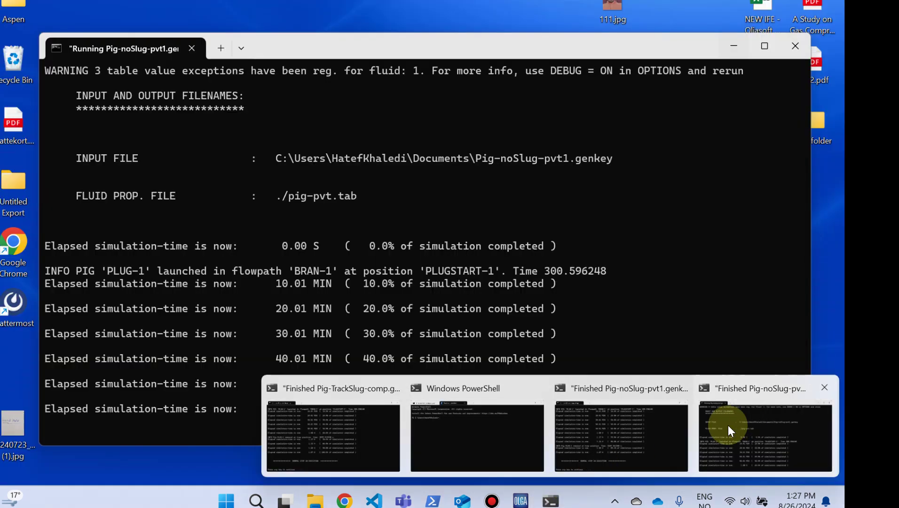
left_click(728, 425)
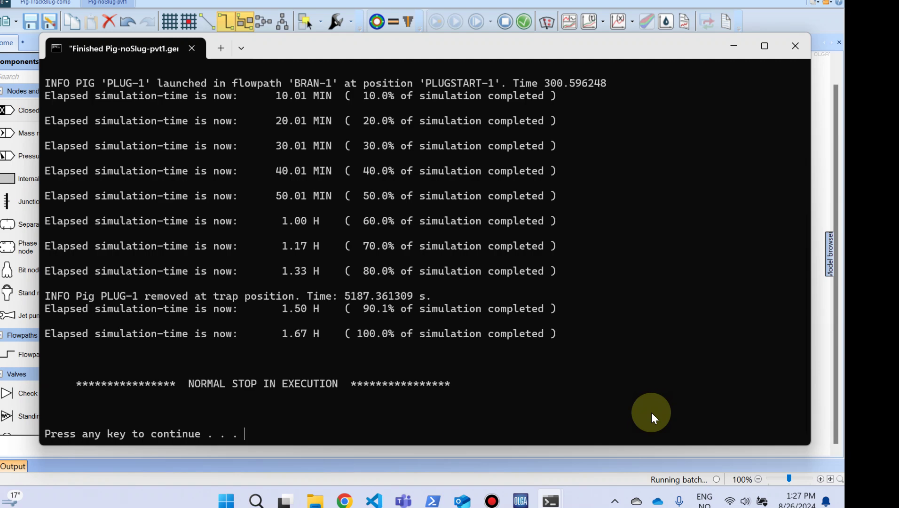
left_click(733, 47)
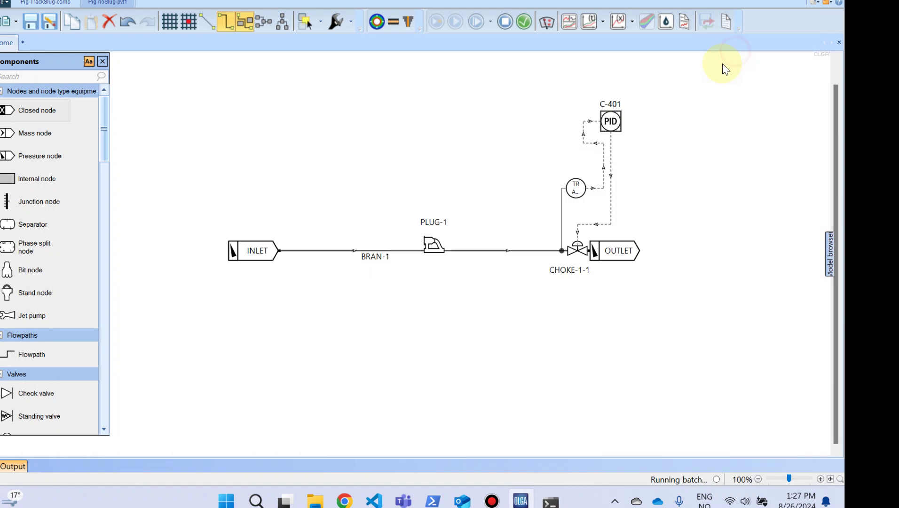
- Plot the relative valve opening VALVOP of CHOKE-1-1 as a trend over time
left_click(589, 22)
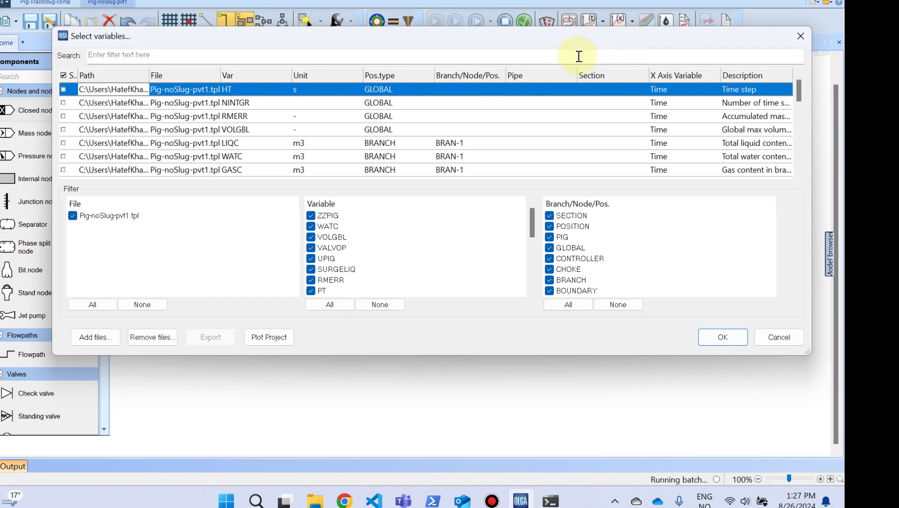
left_click(379, 52)
type("val")
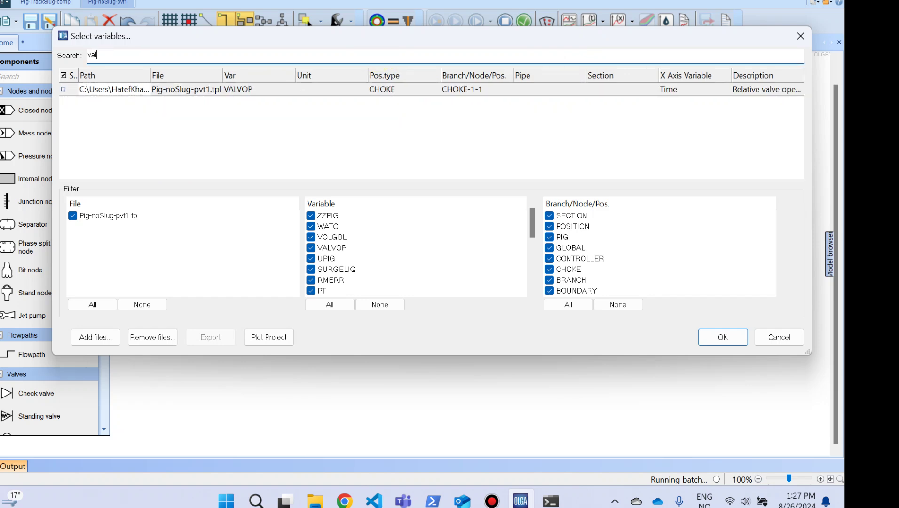
left_click(63, 89)
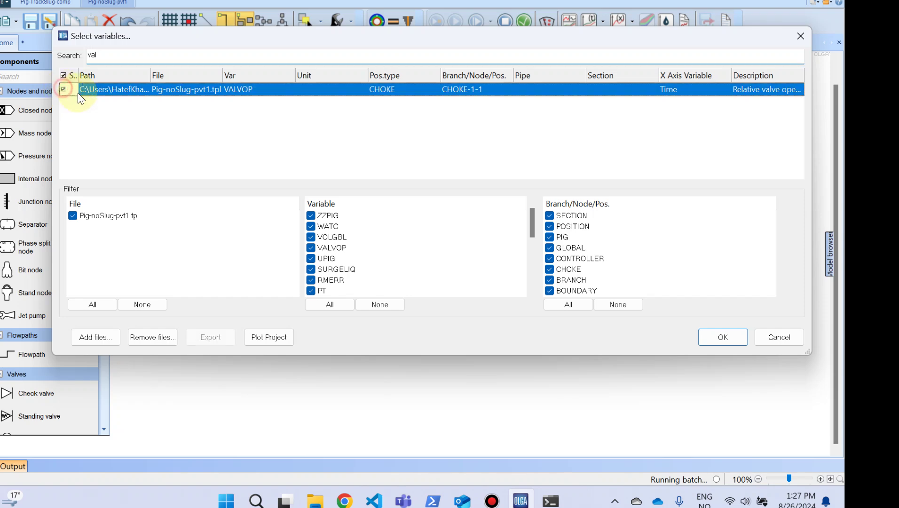
left_click(722, 340)
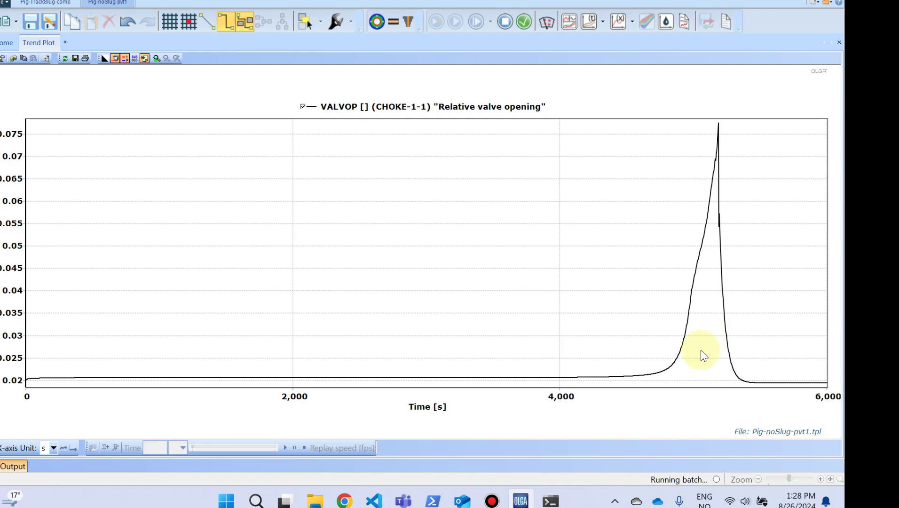
left_click(631, 377)
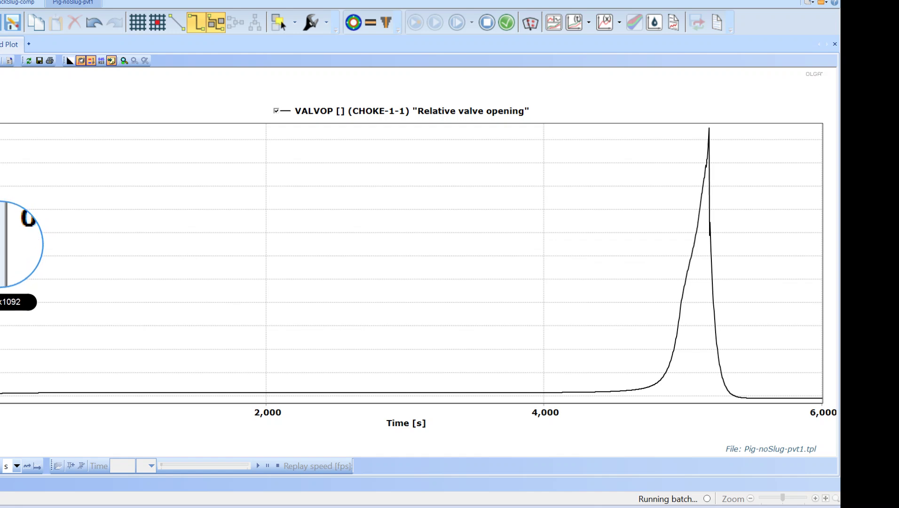
key("Escape")
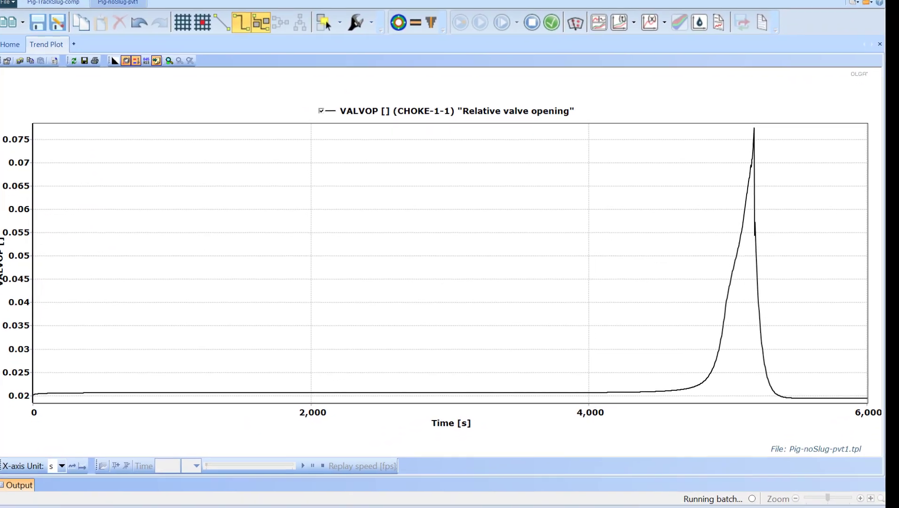
mouse_move(607, 507)
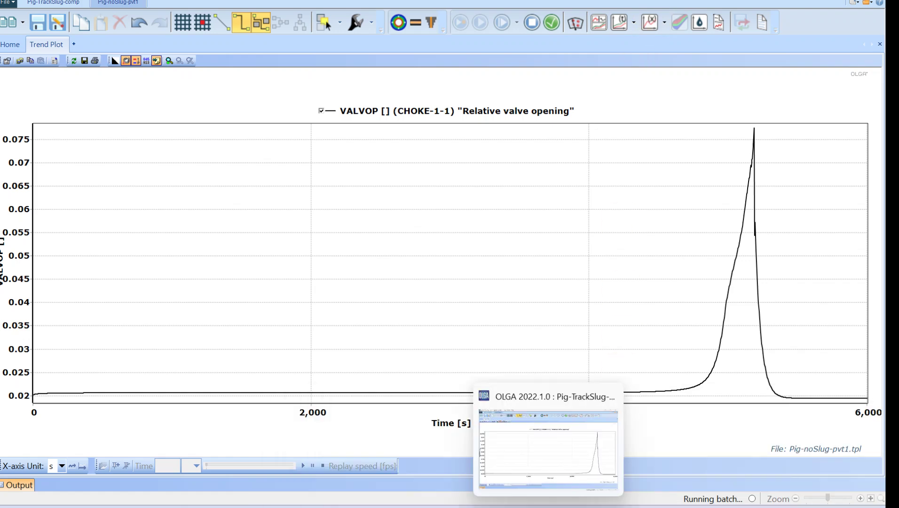
mouse_move(578, 507)
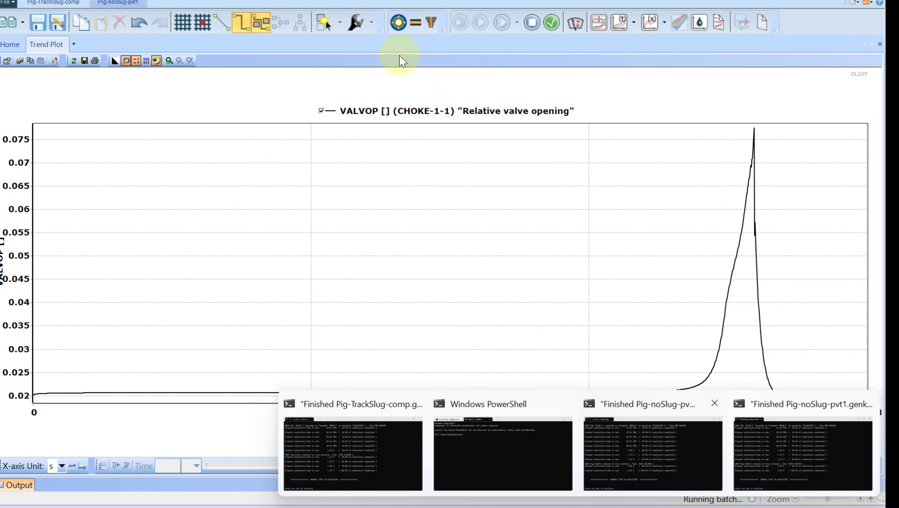
- Create a second trend plot with UPIG and ZZPIG of PLUG-1 and the controller output CONTR of C-401
left_click(618, 29)
left_click(458, 57)
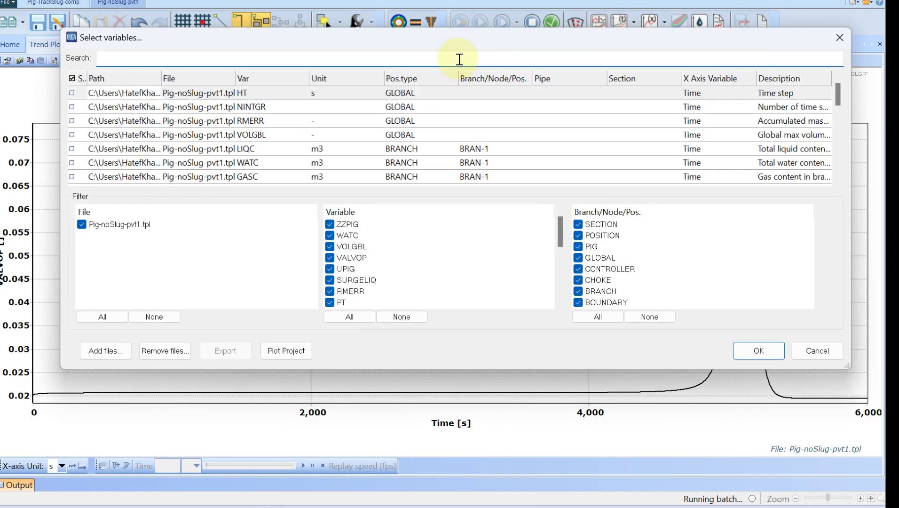
scroll(293, 150, "down", 3)
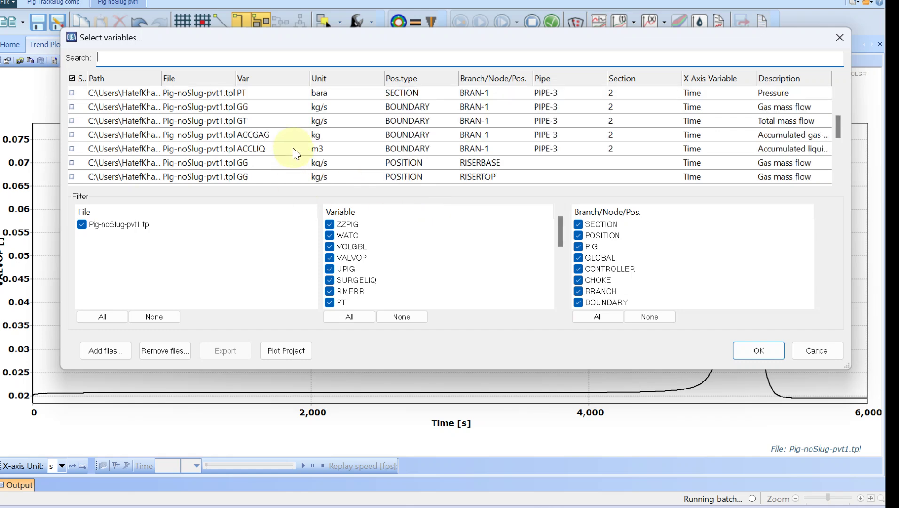
left_click(311, 60)
type("pigg")
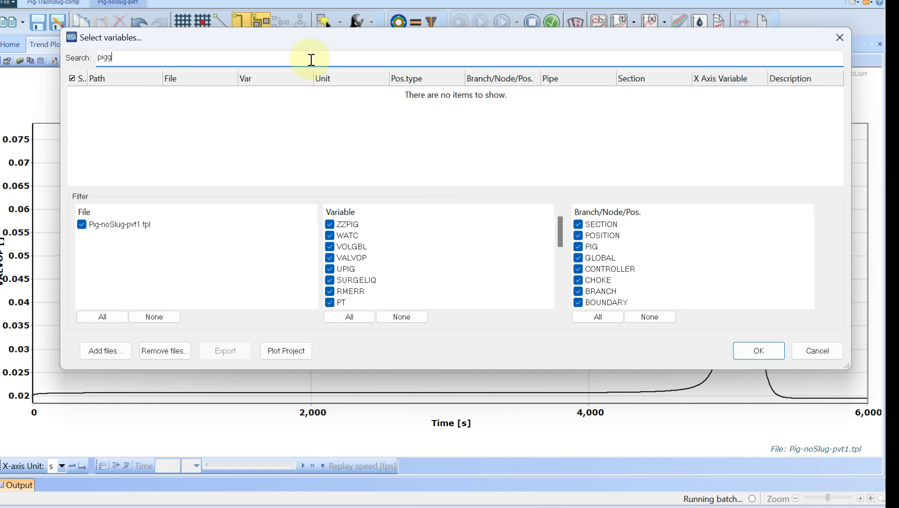
key("BackSpace")
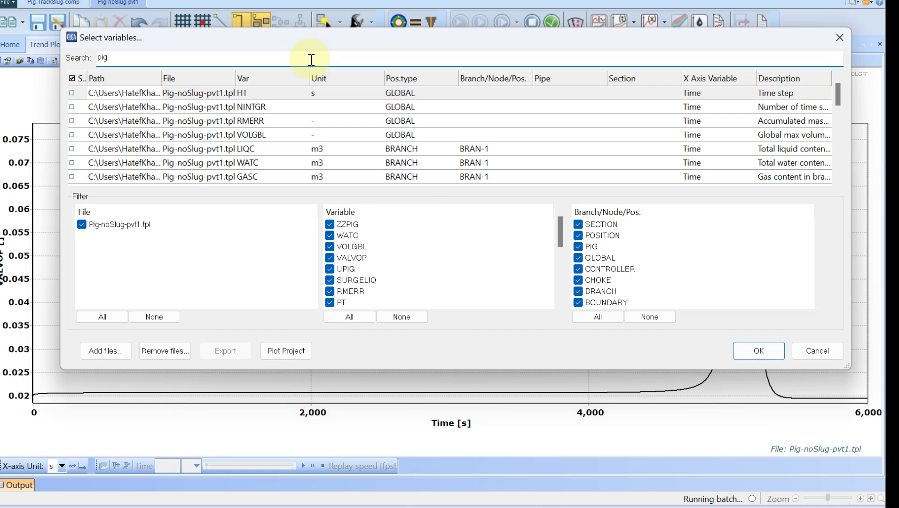
scroll(280, 150, "down", 5)
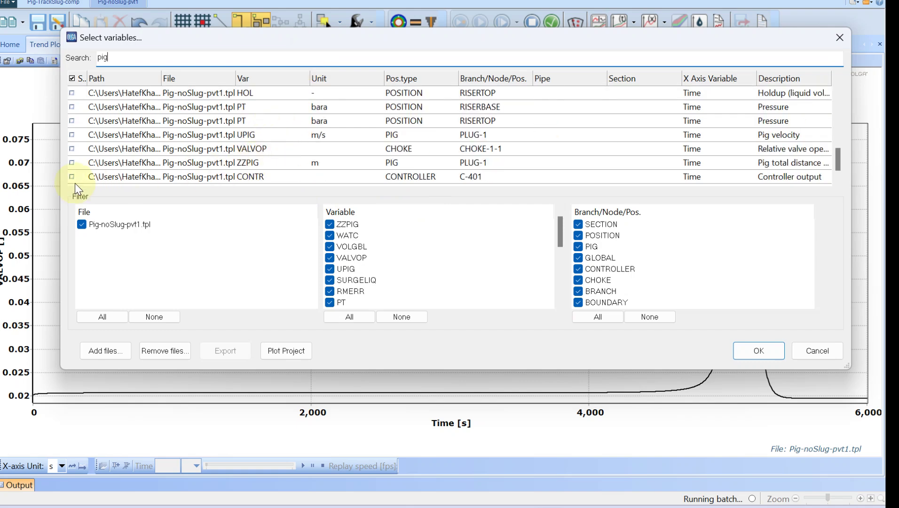
left_click(72, 163)
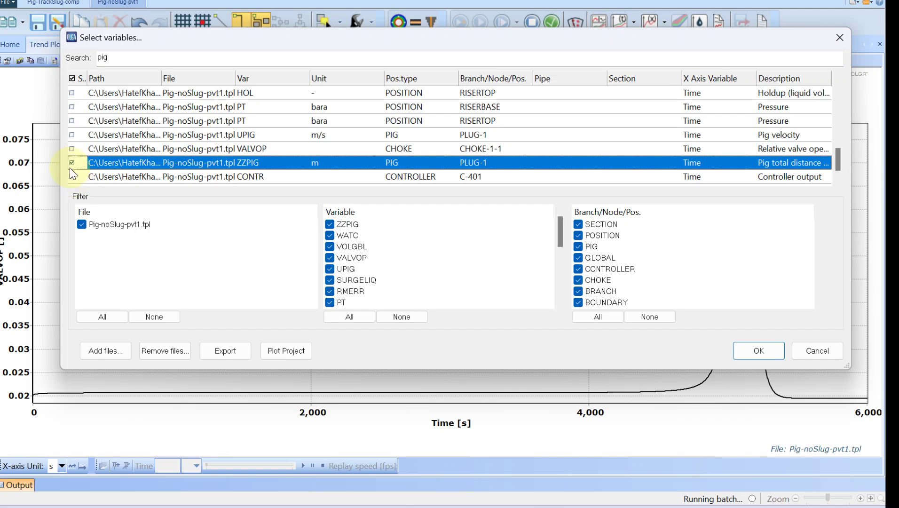
left_click(72, 177)
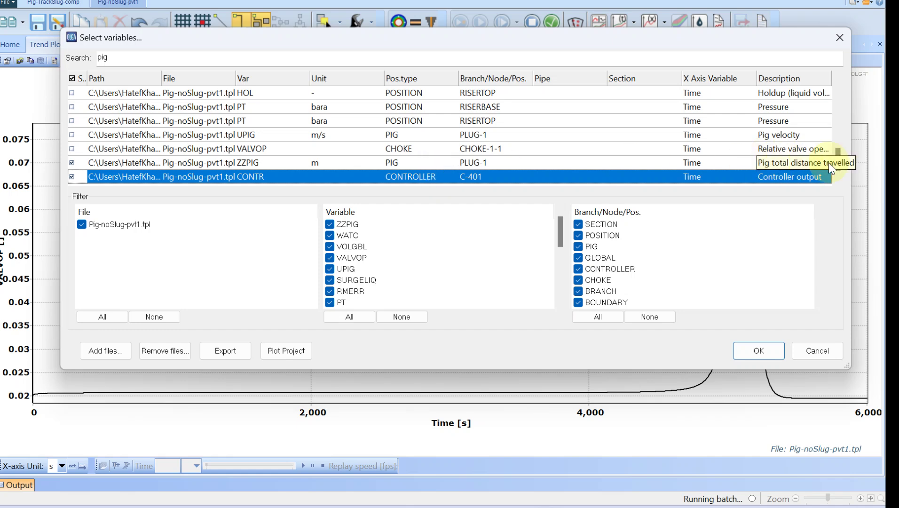
scroll(838, 165, "down", 1)
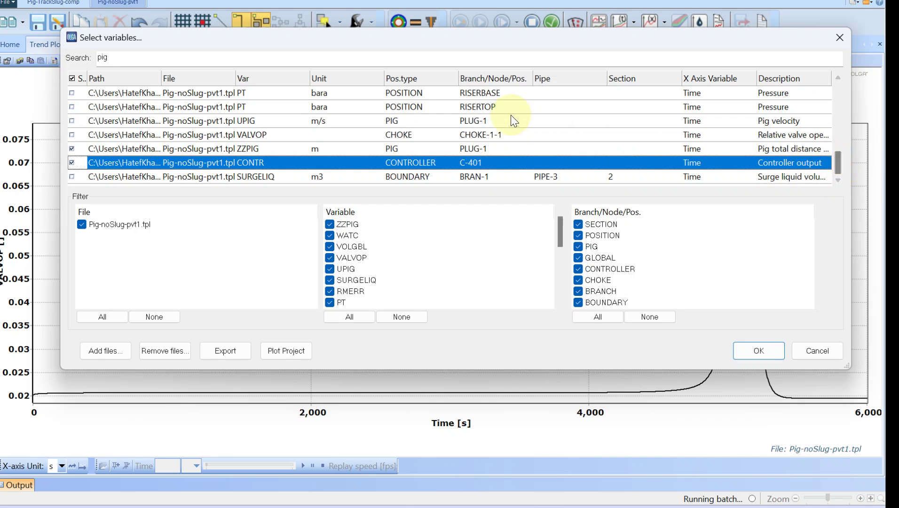
left_click(71, 120)
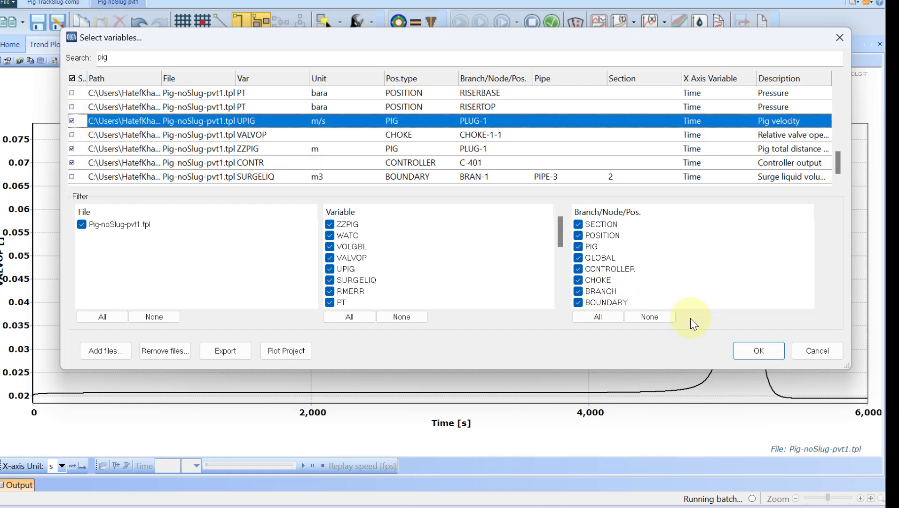
left_click(752, 350)
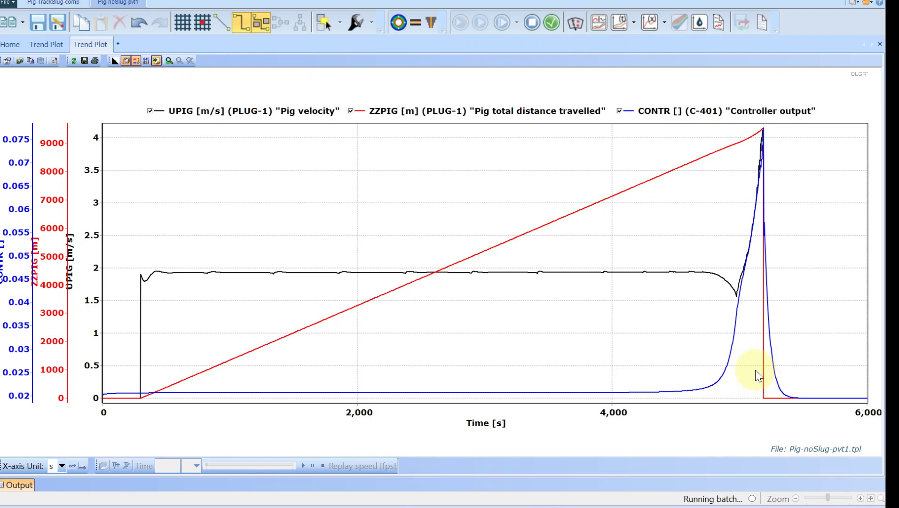
- Hide the ZZPIG and CONTR curves to leave only pig velocity in the trend plot, and stop the batch run
left_click(350, 111)
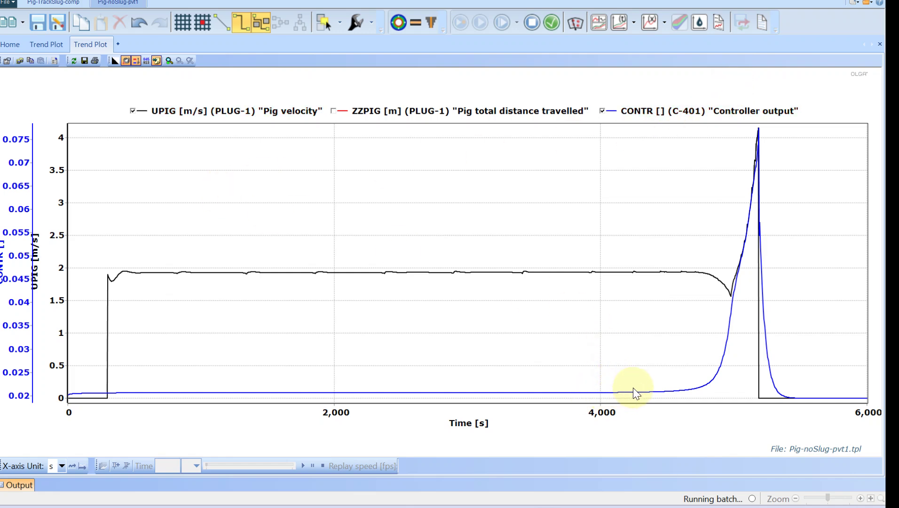
left_click(600, 110)
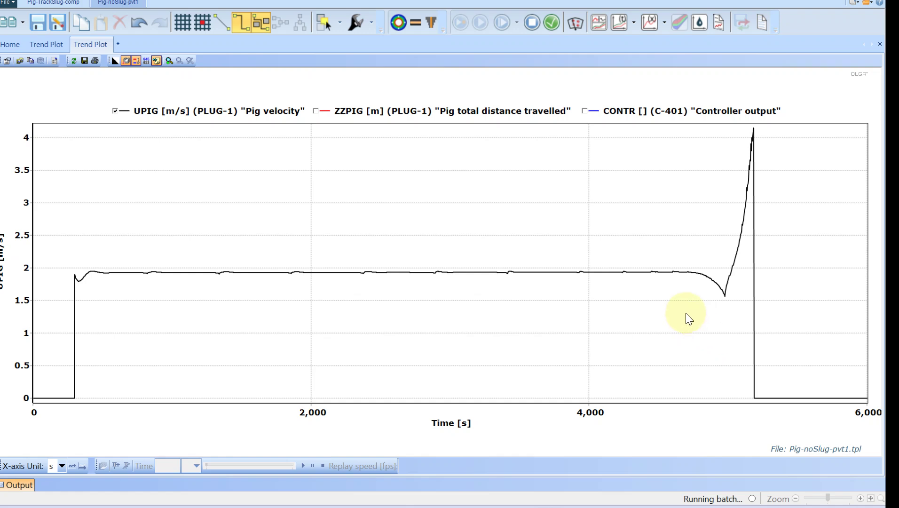
left_click(532, 22)
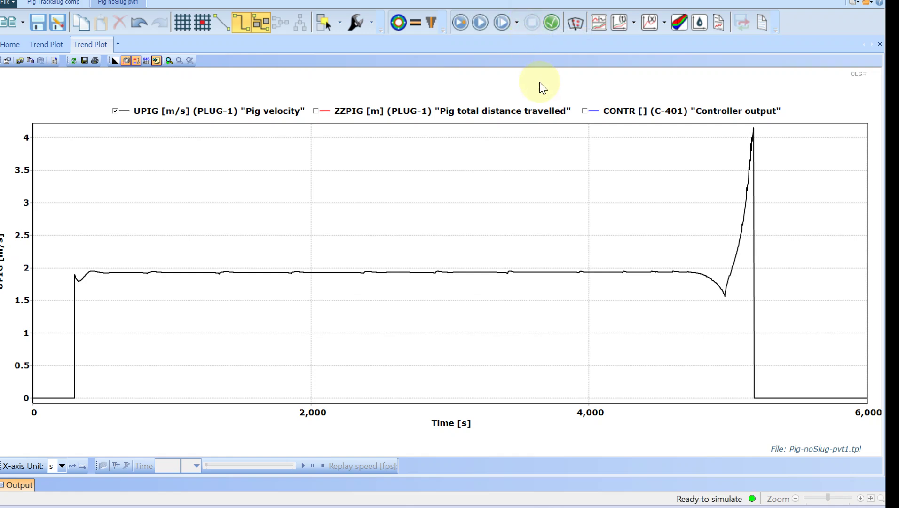